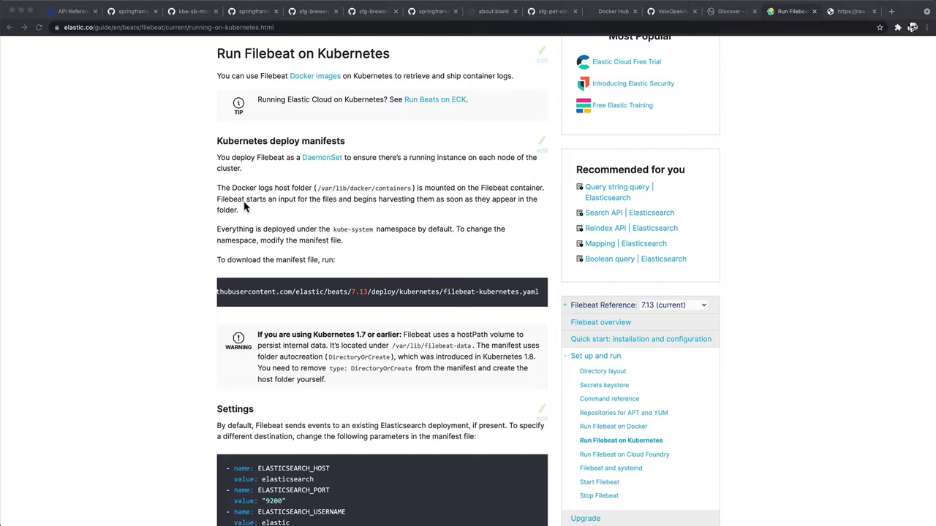
Switch to the raw Filebeat Kubernetes manifest in Chrome and mark the first resource's ConfigMap kind.
scroll(348, 299, "left", 1)
scroll(348, 298, "left", 5)
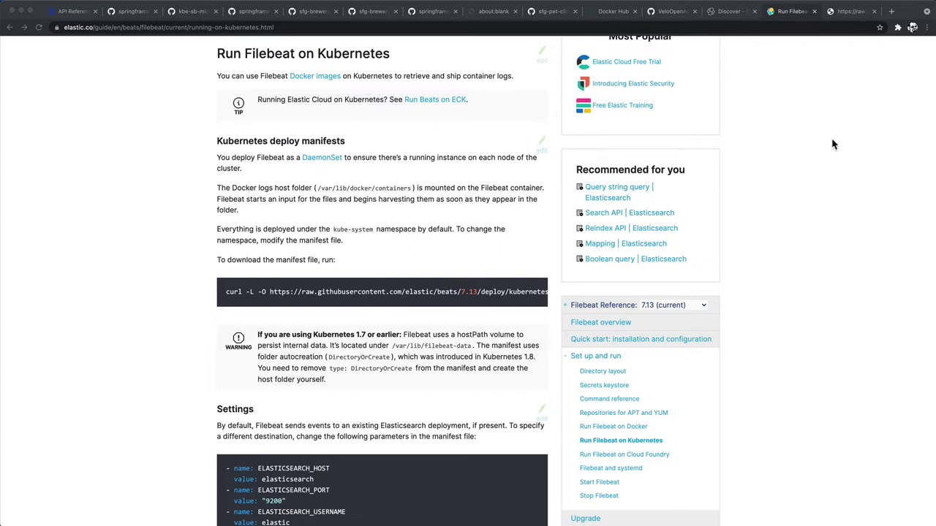
left_click(855, 14)
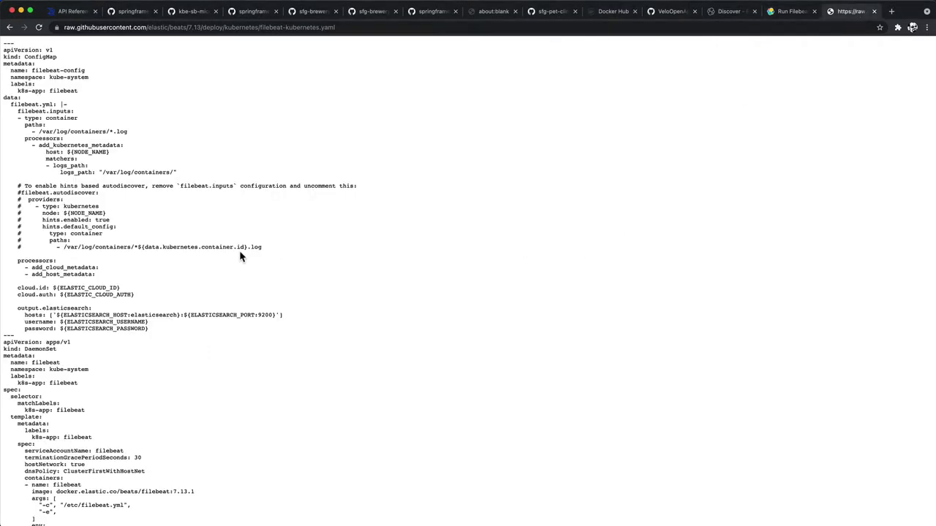
double_click(40, 56)
Scroll through the rest of the manifest, then move to compose-local.yaml in IntelliJ IDEA.
scroll(233, 353, "down", 2)
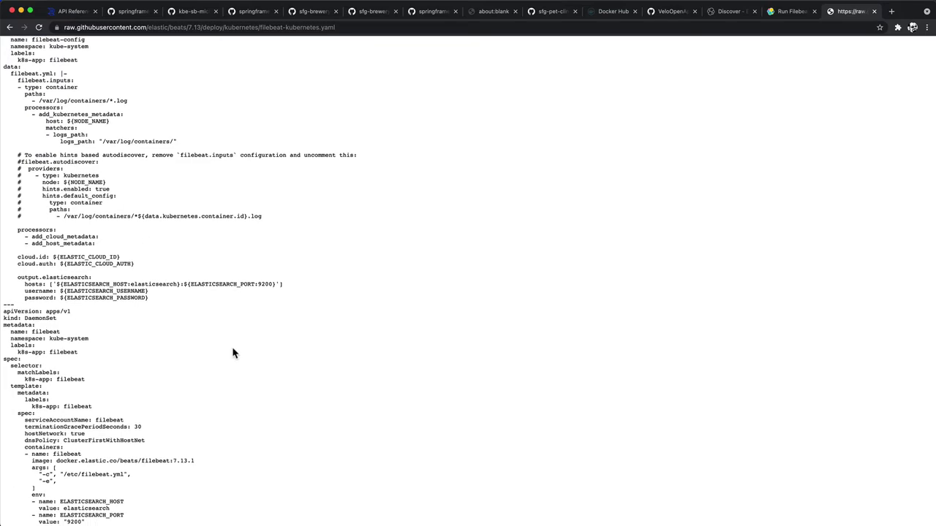
scroll(157, 251, "up", 3)
scroll(156, 257, "down", 6)
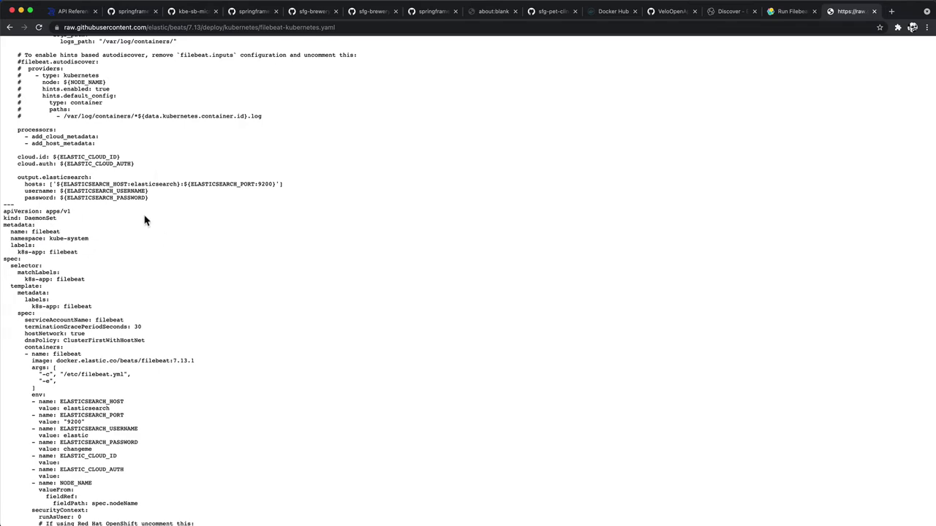
scroll(121, 229, "down", 10)
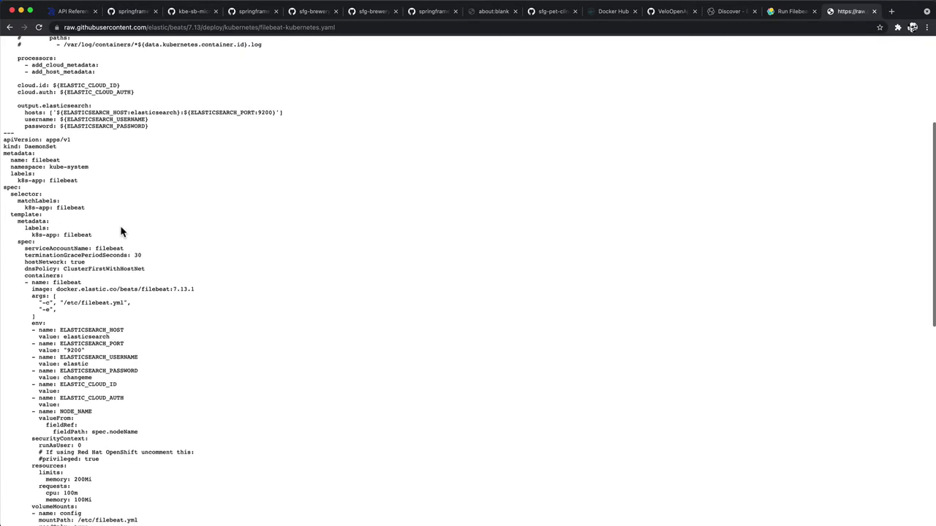
scroll(121, 232, "down", 20)
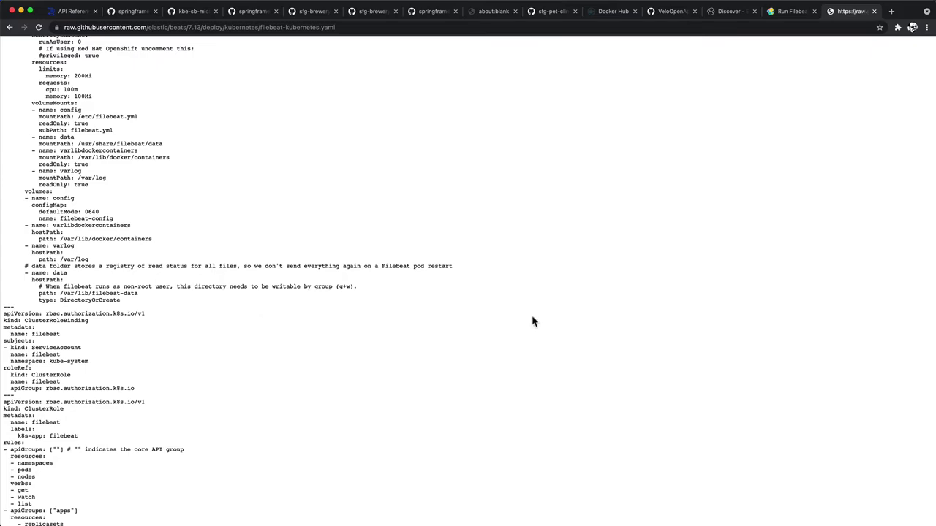
scroll(552, 365, "up", 5)
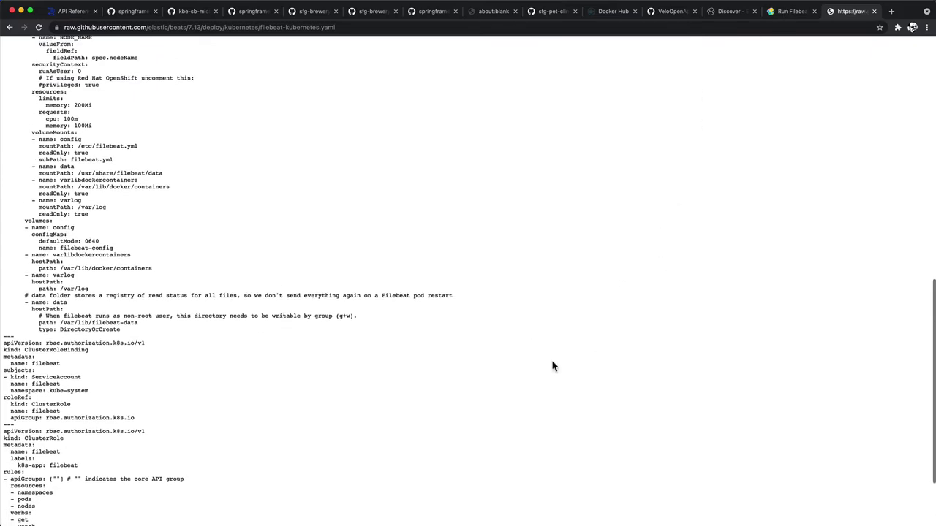
scroll(552, 365, "down", 7)
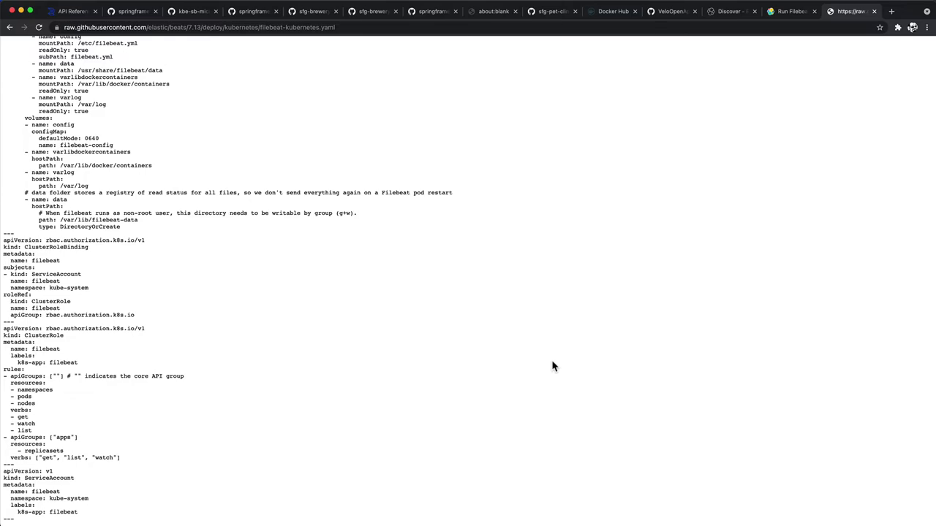
key("super+Tab")
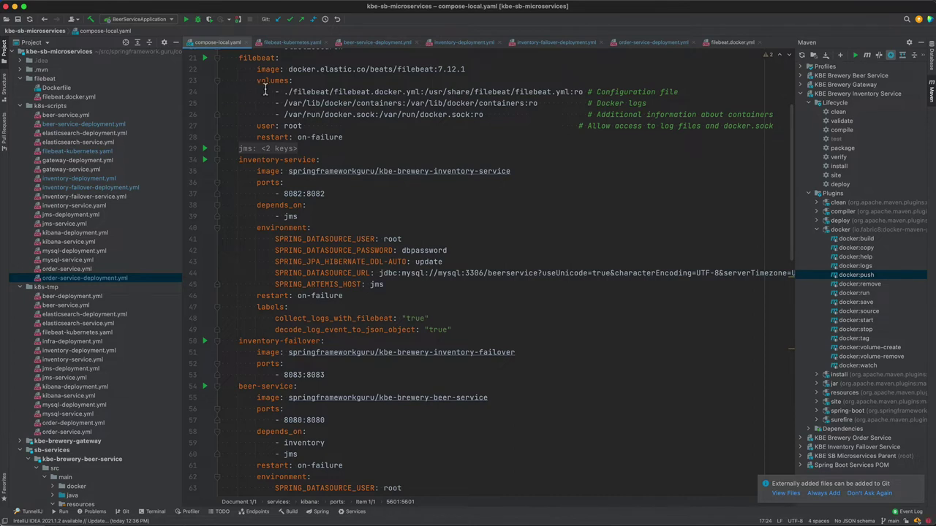
Inspect the filebeat service's volume mounts: the config file, the Docker logs and docker.sock.
left_click(352, 92)
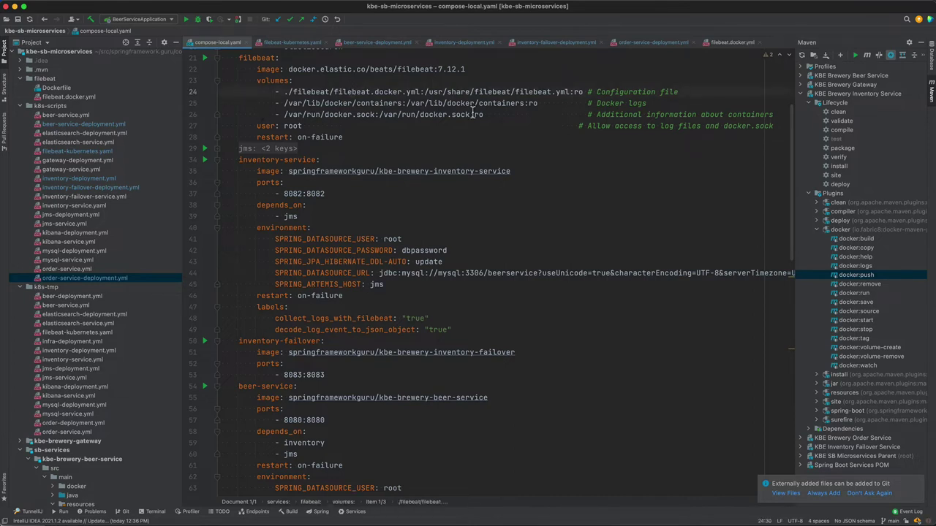
left_click(698, 93)
left_click(648, 104)
left_click(643, 114)
left_click(614, 115)
Go from the configuration file mount to filebeat.docker.yml and review its autodiscover block.
left_click(674, 91)
left_click(727, 42)
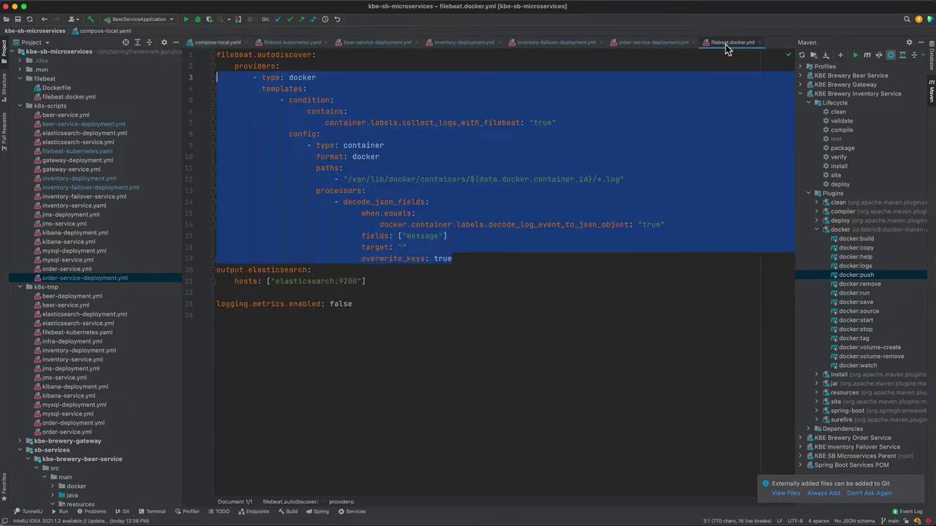
left_click(598, 229)
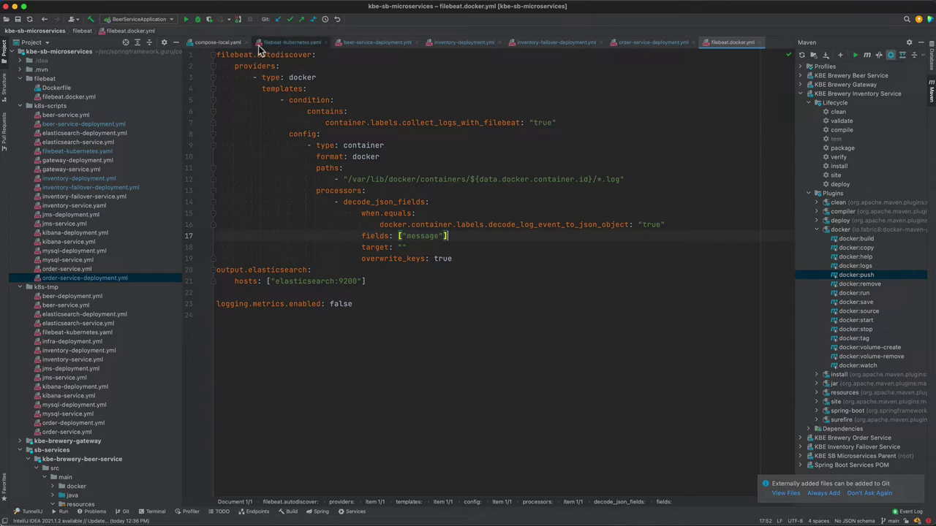
Open filebeat-kubernetes.yaml, close the namespace search, and check the ConfigMap's k8s-app label and default namespace.
left_click(292, 43)
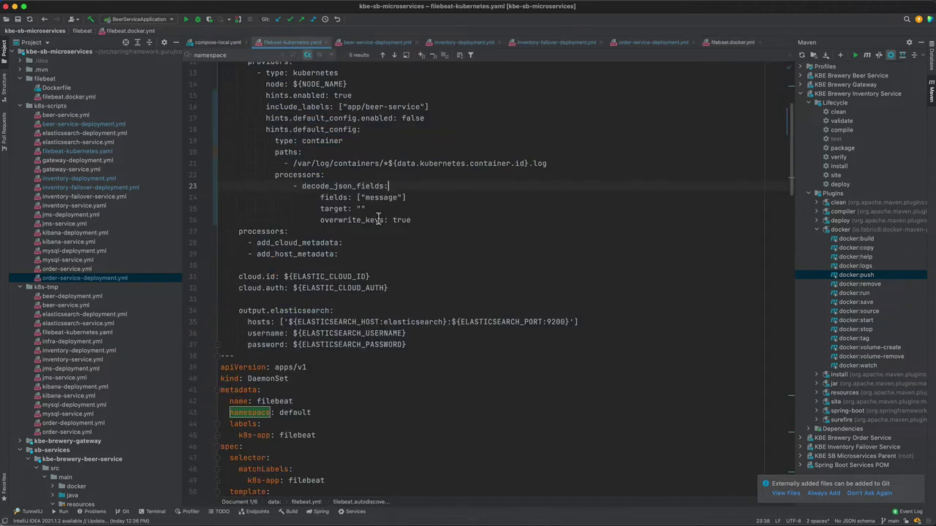
scroll(409, 215, "up", 5)
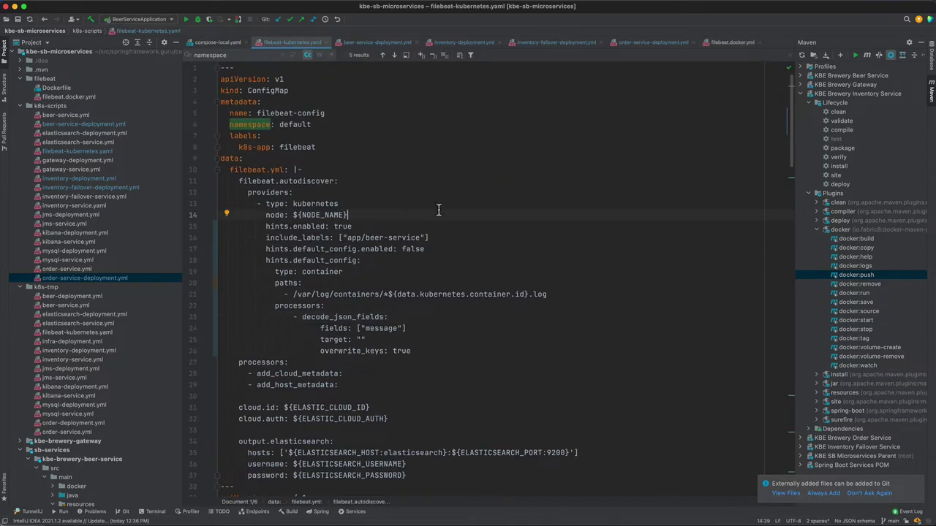
left_click(360, 147)
left_click(789, 56)
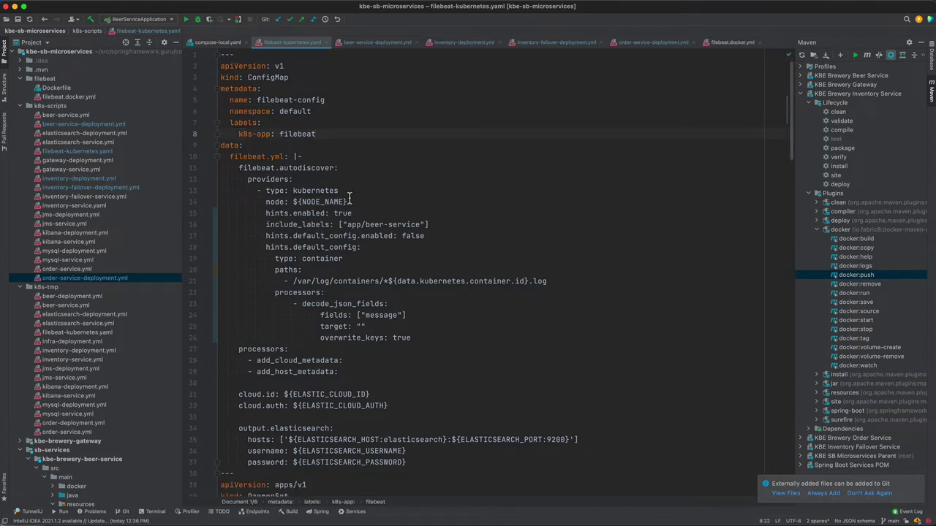
left_click(284, 111)
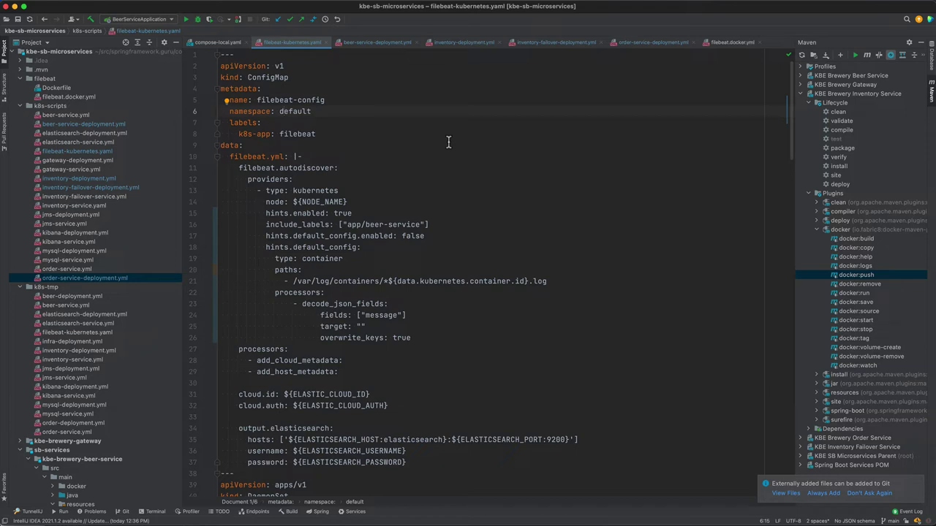
Scroll to the autodiscover providers and check the kubernetes type and hints.enabled setting.
scroll(356, 212, "down", 1)
scroll(300, 172, "down", 2)
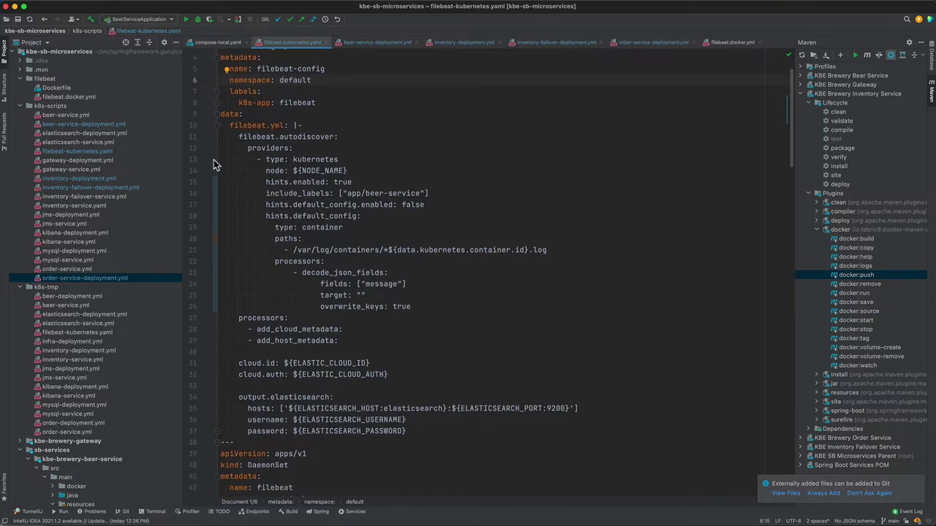
left_click(262, 148)
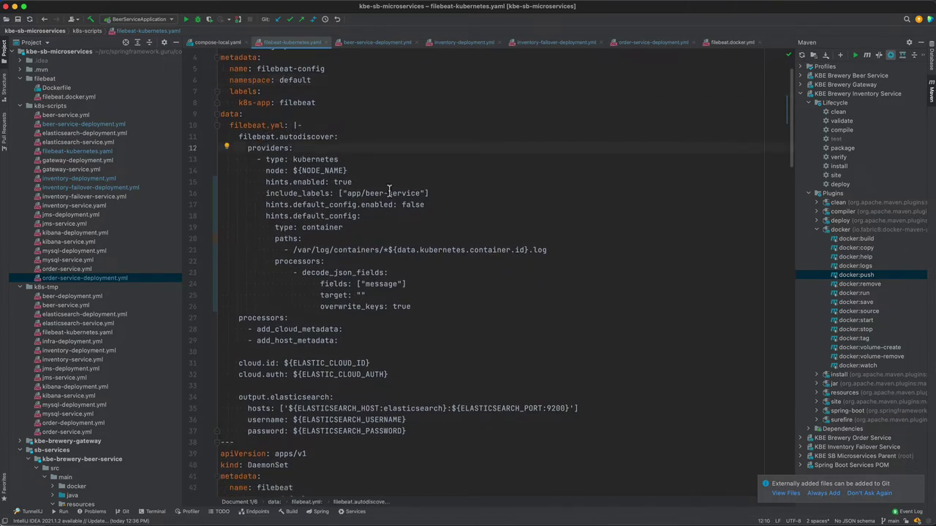
left_click(374, 159)
left_click(367, 183)
Delete the include_labels: ["app/beer-service"] line, then check hints.default_config.enabled: false.
left_click_drag(423, 193, 209, 196)
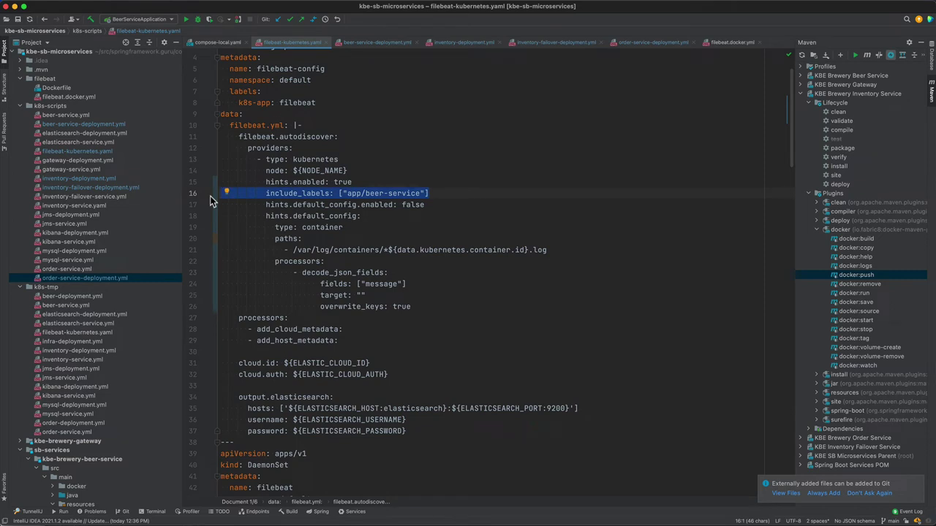
key("BackSpace")
key("BackSpace")
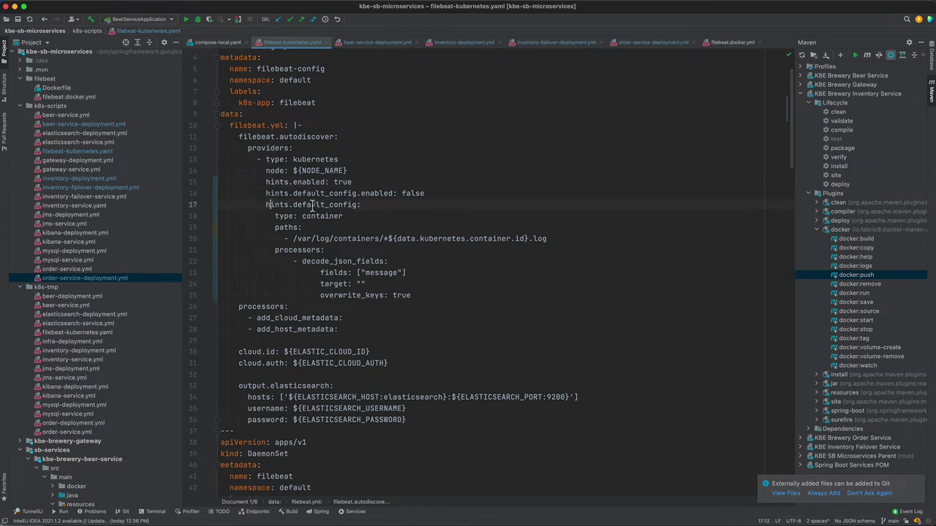
left_click(314, 194)
left_click(429, 193)
left_click(301, 240)
left_click(307, 240)
left_click(361, 240)
left_click(568, 238)
left_click(316, 261)
scroll(309, 125, "up", 1)
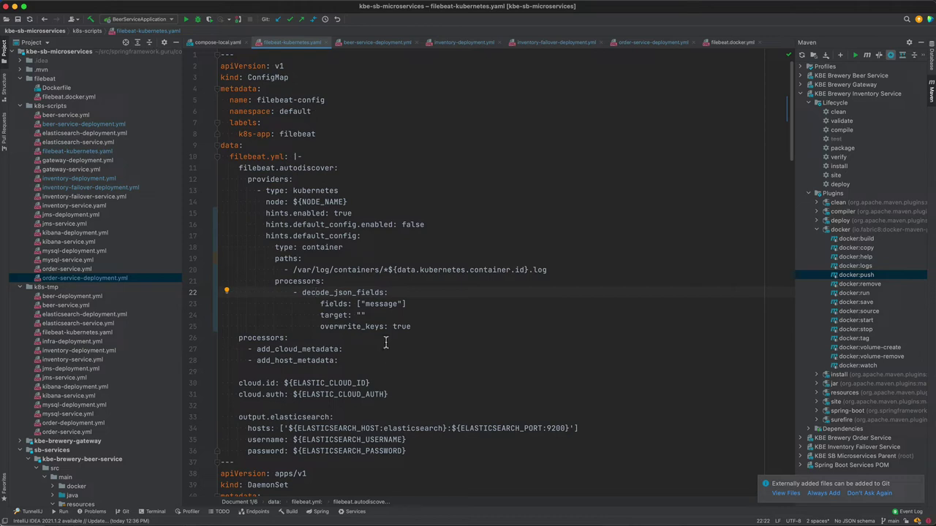
Review the whole autodiscover providers block, then switch to beer-service-deployment.yml.
left_click_drag(432, 329, 206, 176)
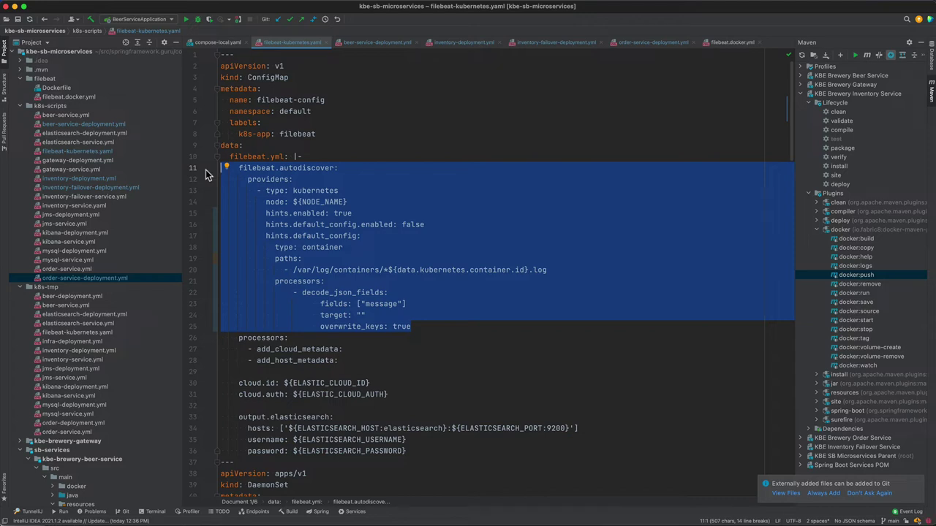
left_click(415, 225)
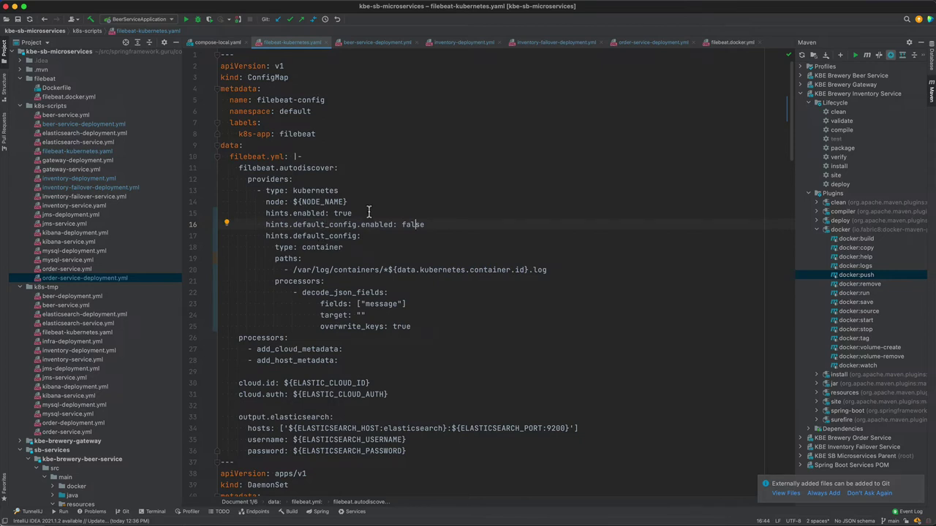
left_click(373, 43)
Scroll to beer-service-deployment.yml's annotations and select the co.elastic.logs/enabled key.
left_click(404, 197)
scroll(413, 136, "up", 2)
scroll(413, 135, "up", 4)
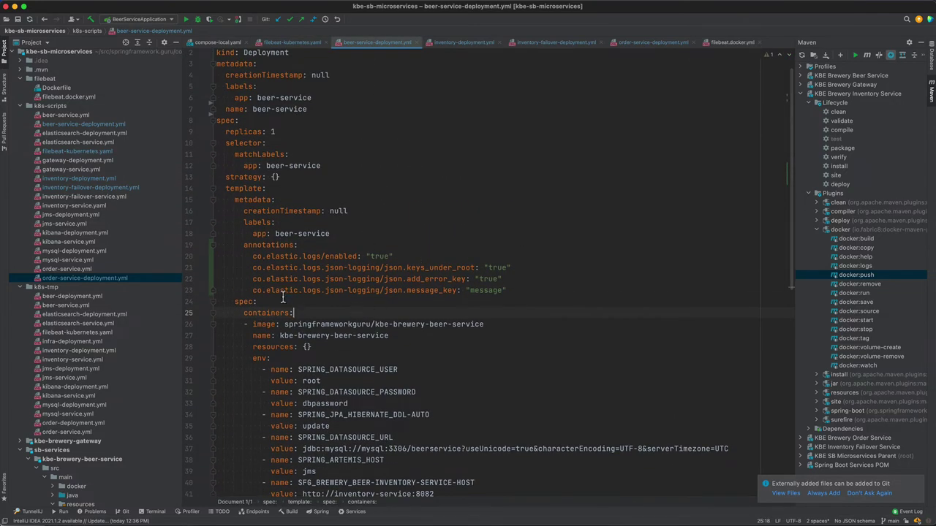
scroll(381, 197, "down", 1)
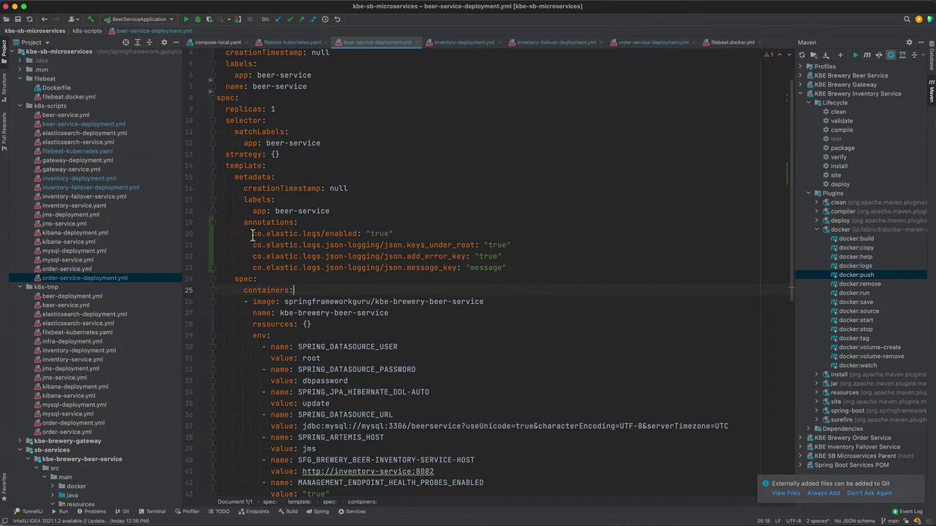
left_click_drag(252, 234, 358, 235)
left_click(291, 44)
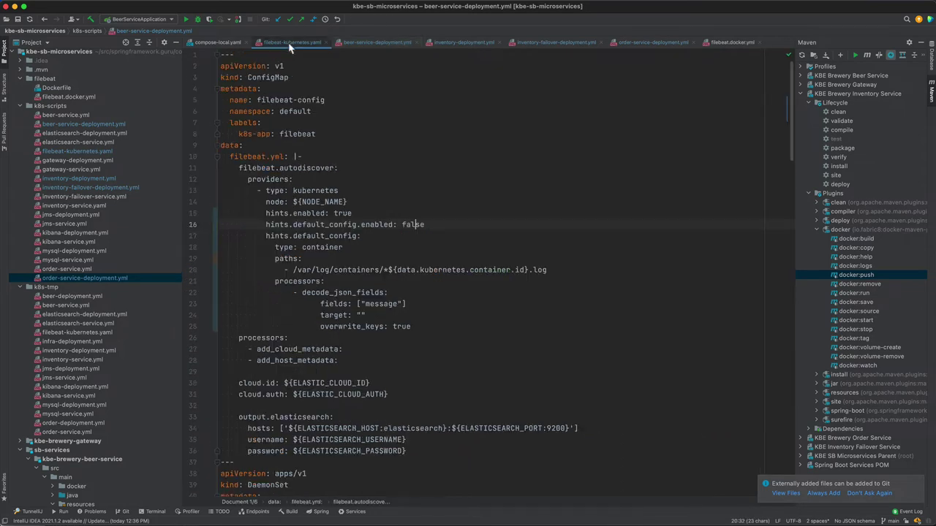
left_click_drag(470, 226, 264, 228)
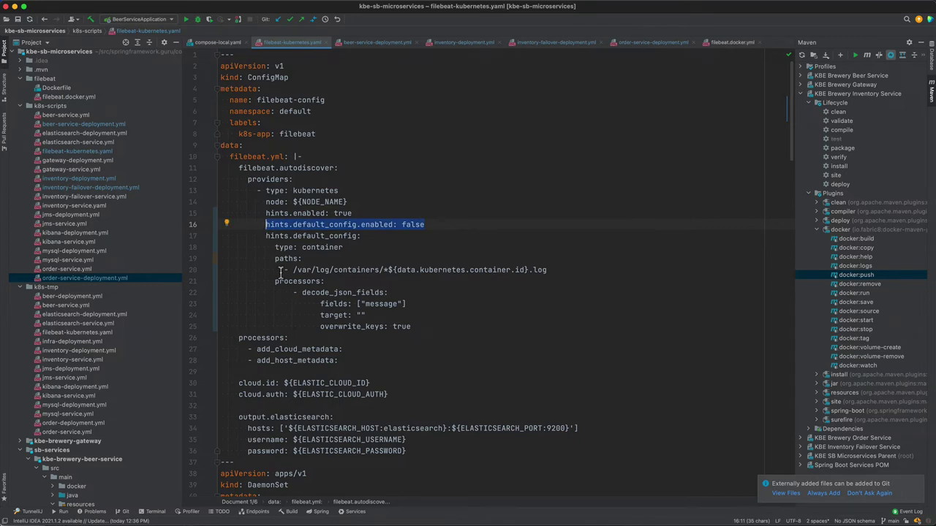
In beer-service-deployment.yml, review the metadata sections and the pod template's co.elastic.logs annotation block.
left_click(376, 42)
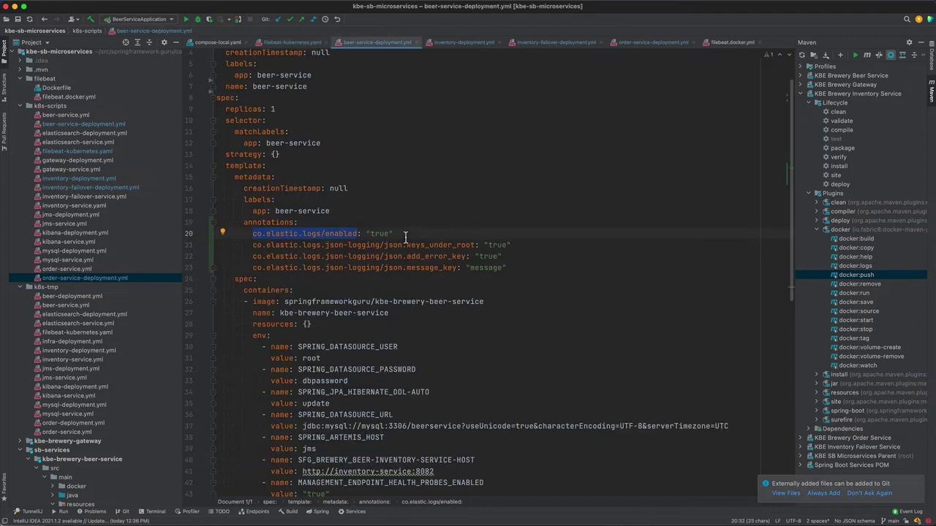
left_click(406, 234)
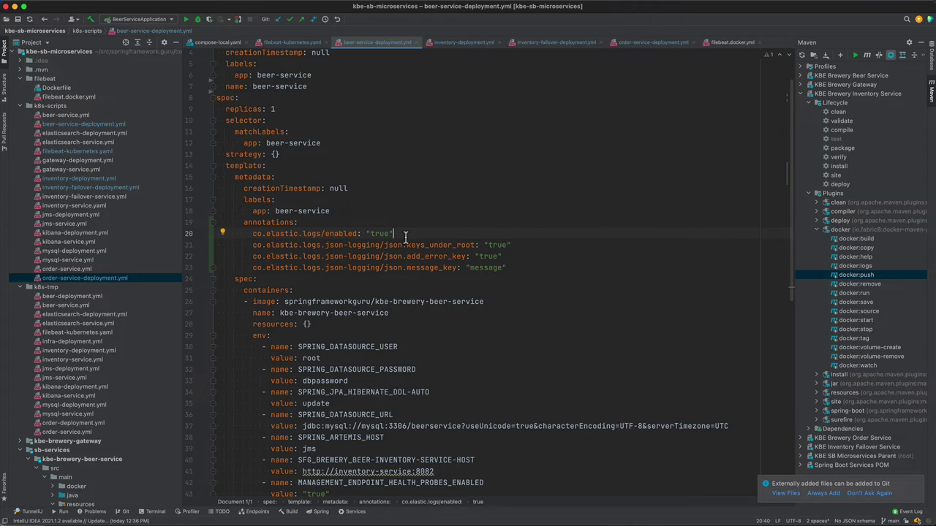
scroll(399, 196, "up", 2)
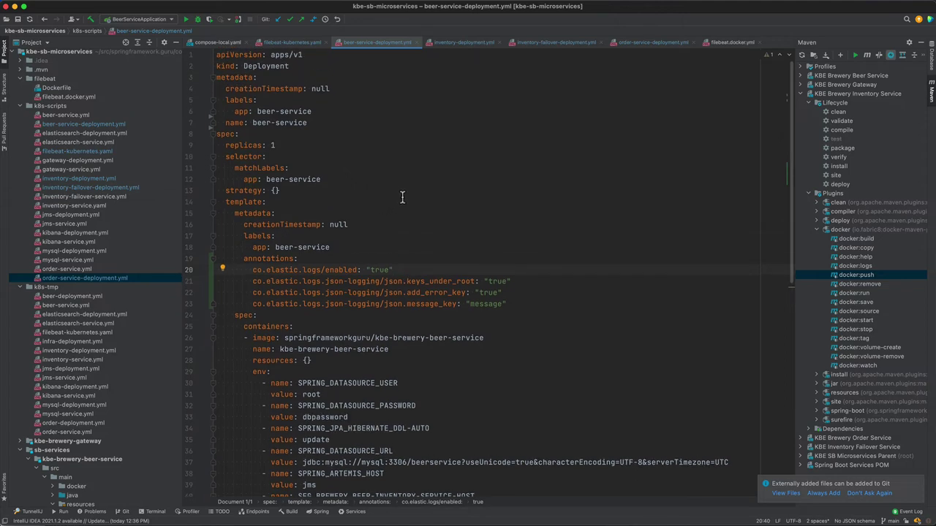
left_click(248, 78)
left_click(264, 78)
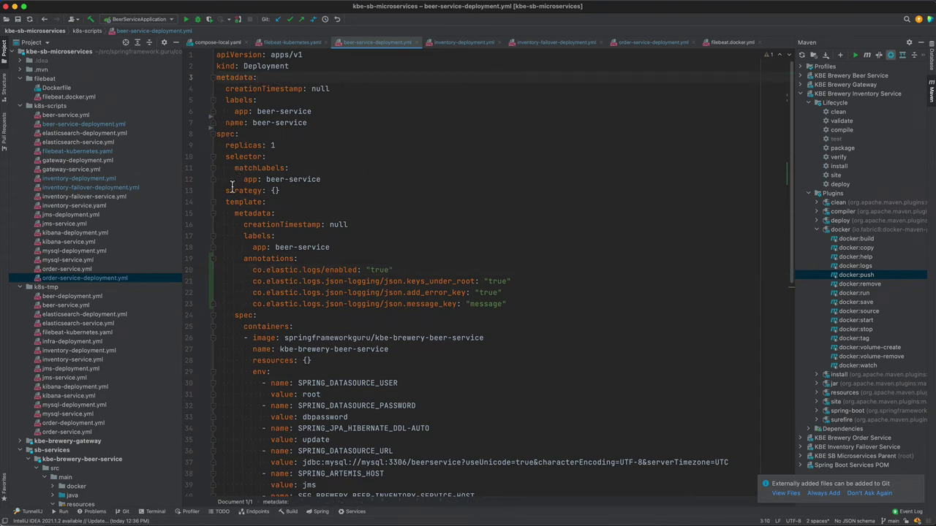
left_click(232, 213)
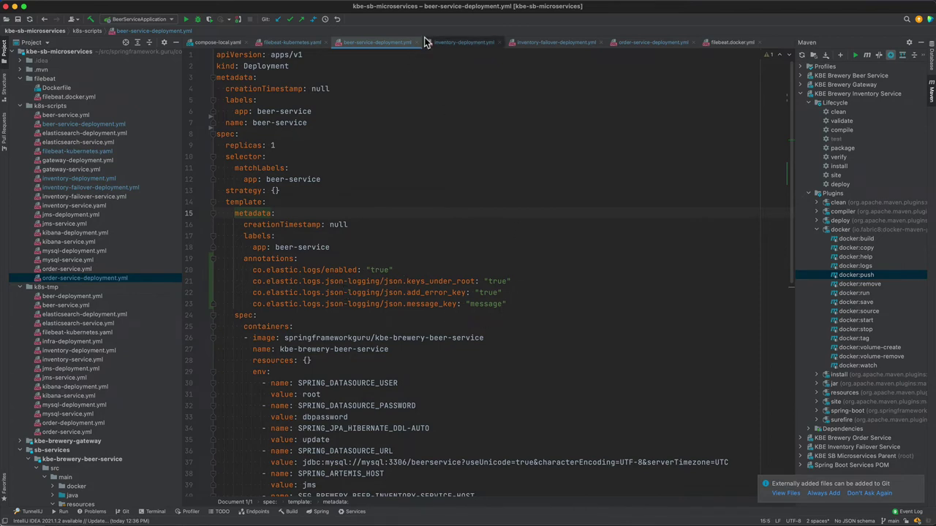
mouse_move(506, 304)
left_mouse_down()
mouse_move(253, 271)
mouse_move(245, 262)
left_mouse_up()
left_click(339, 261)
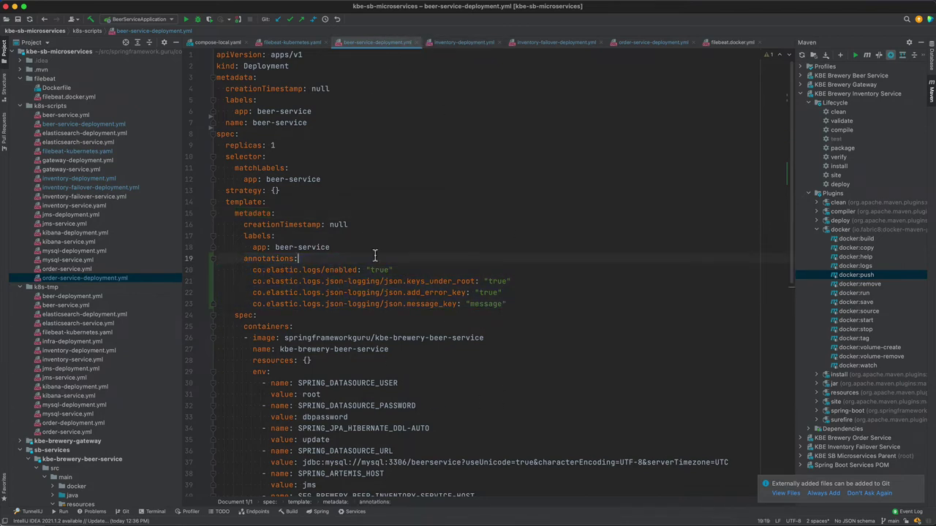
Check the inventory, inventory-failover and order-service deployment files' annotations in turn.
left_click(450, 41)
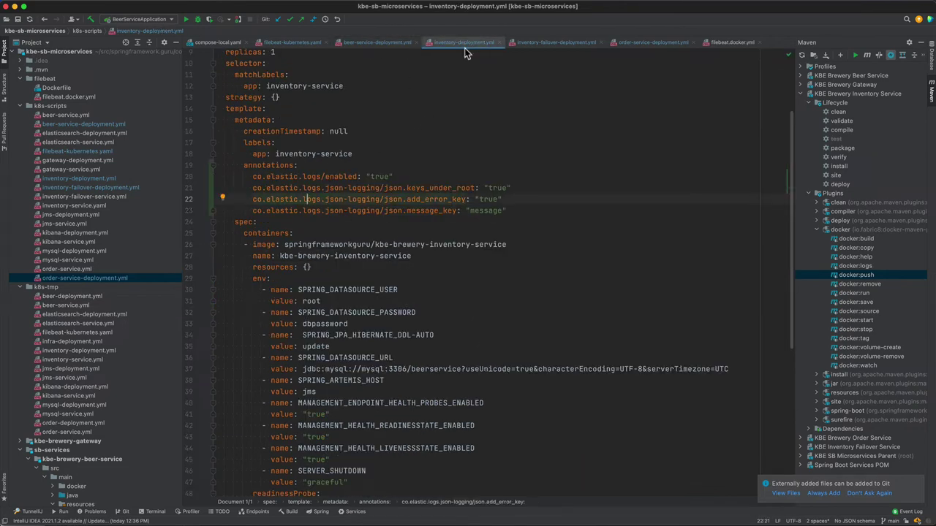
left_click(552, 43)
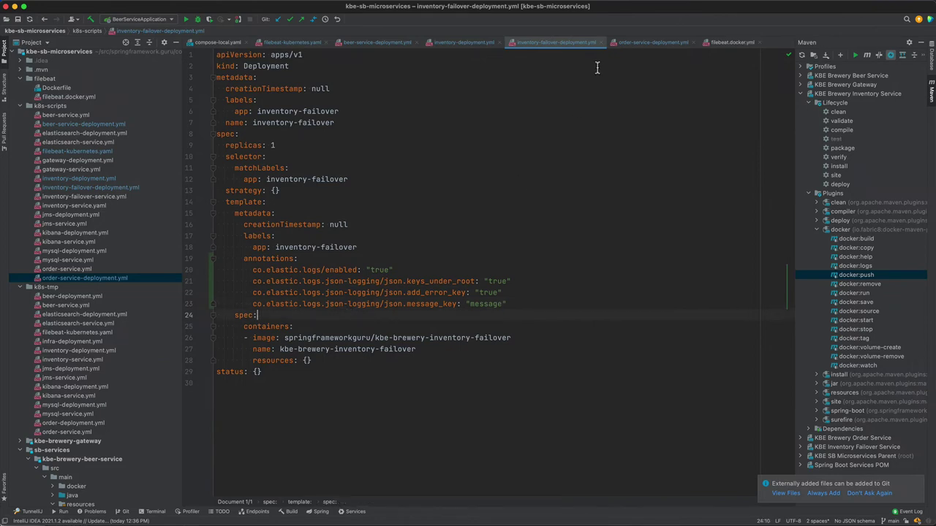
left_click(652, 45)
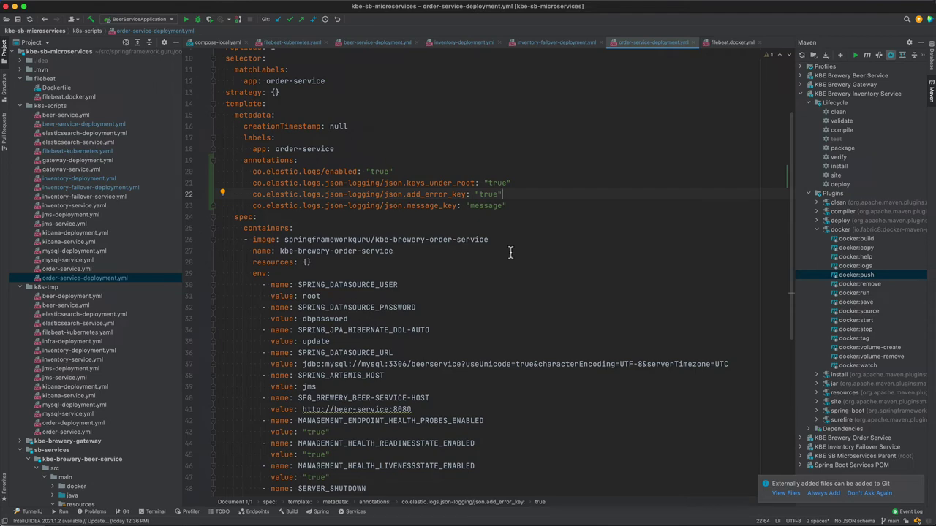
Run kubectl get services, note Kibana's NodePort 5601:31166, and return to Chrome.
key("super+Tab")
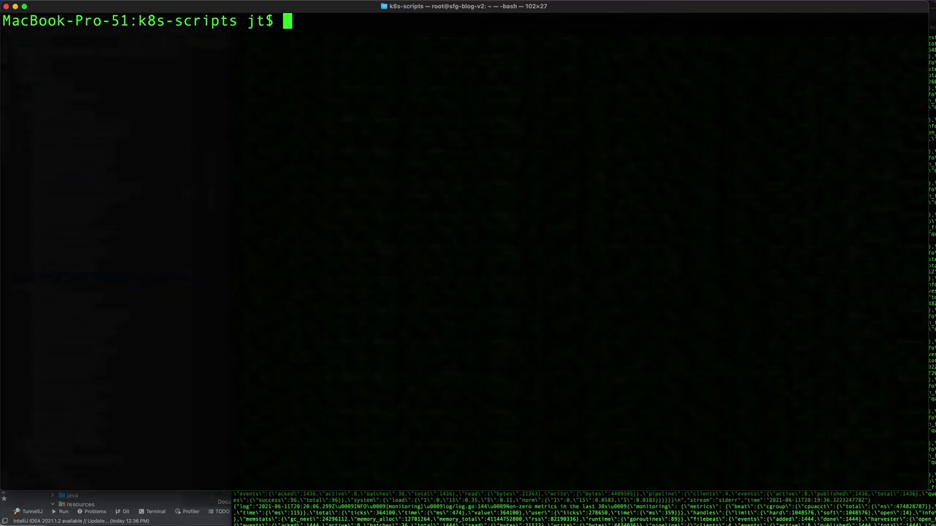
type("kubectl get services")
key("Return")
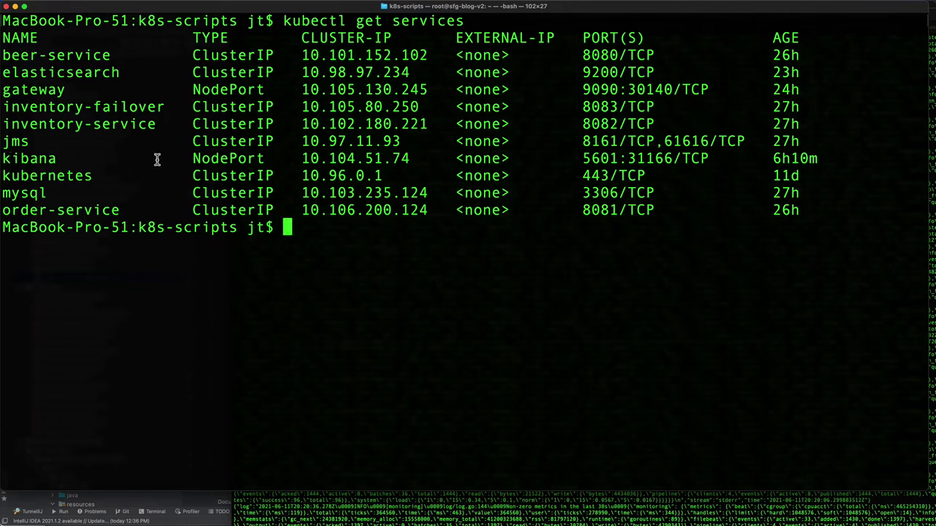
double_click(213, 159)
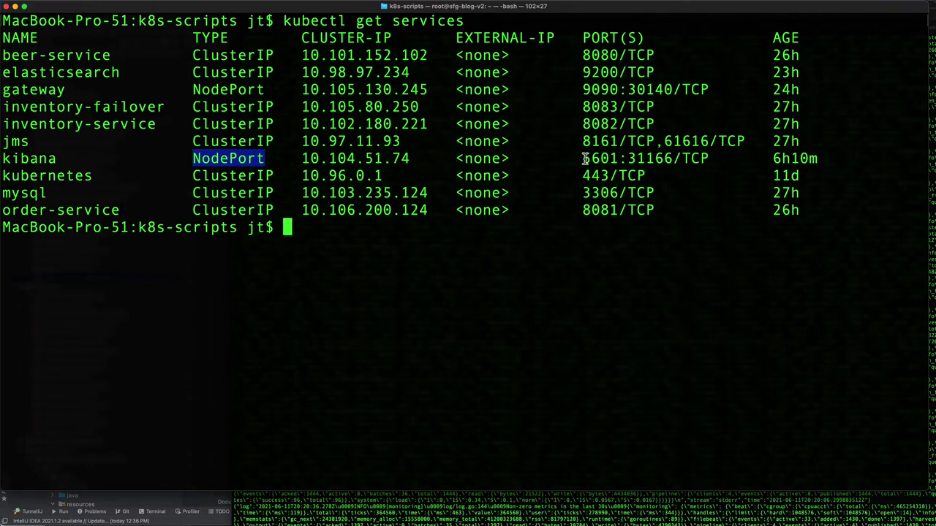
left_click_drag(584, 159, 615, 158)
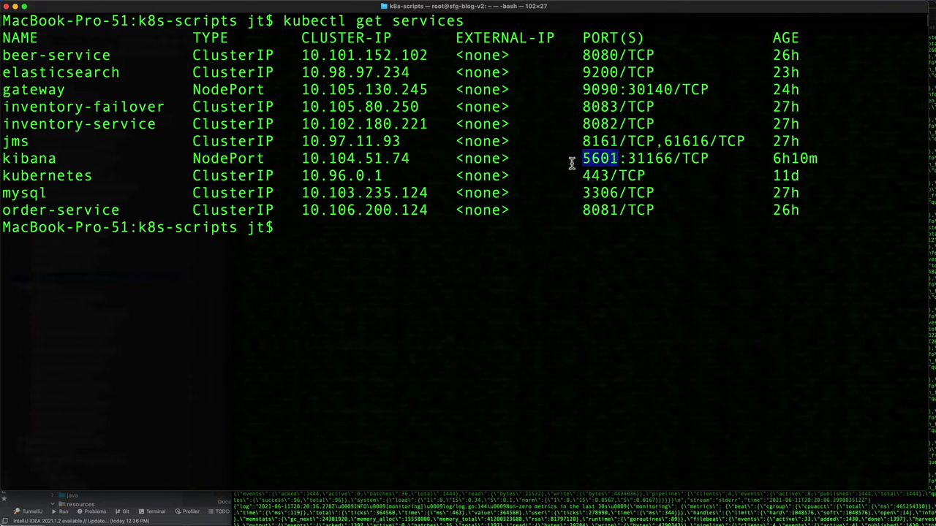
double_click(652, 160)
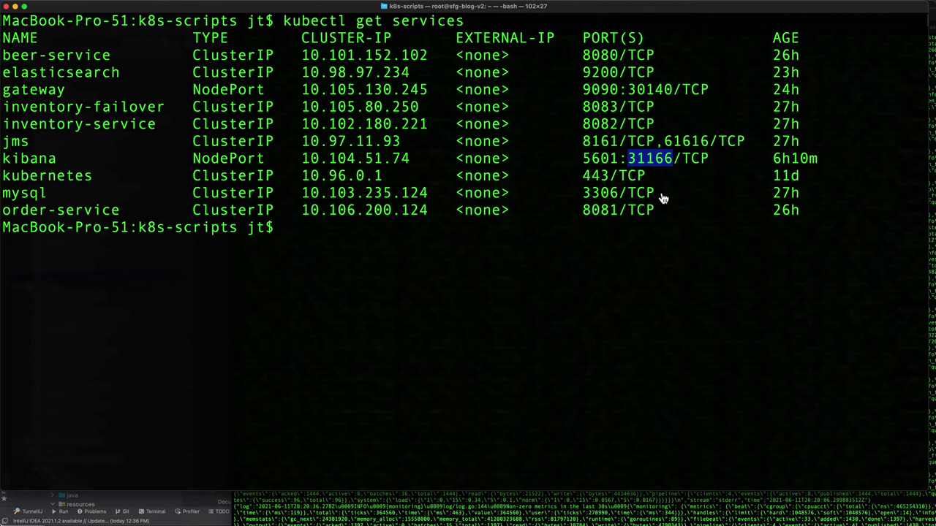
key("super+Tab")
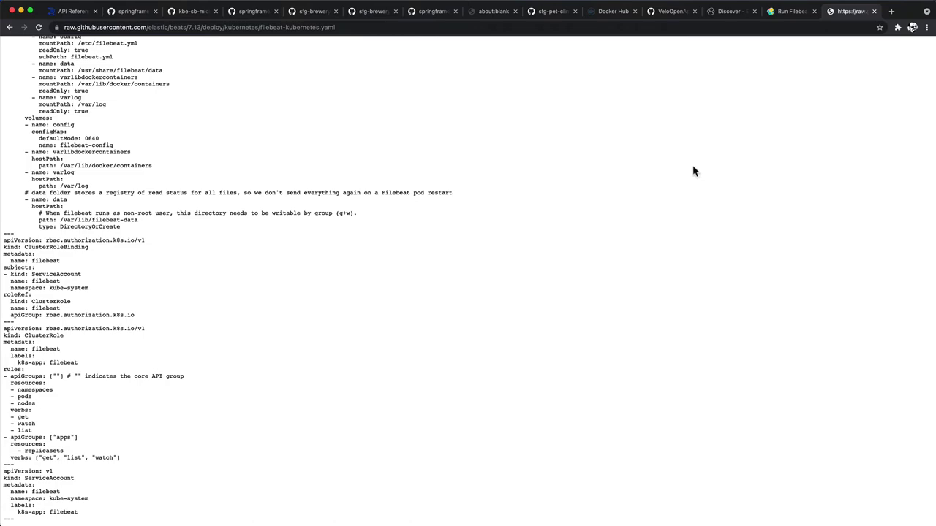
Go to Kibana Discover and expand the latest log entry.
left_click(791, 11)
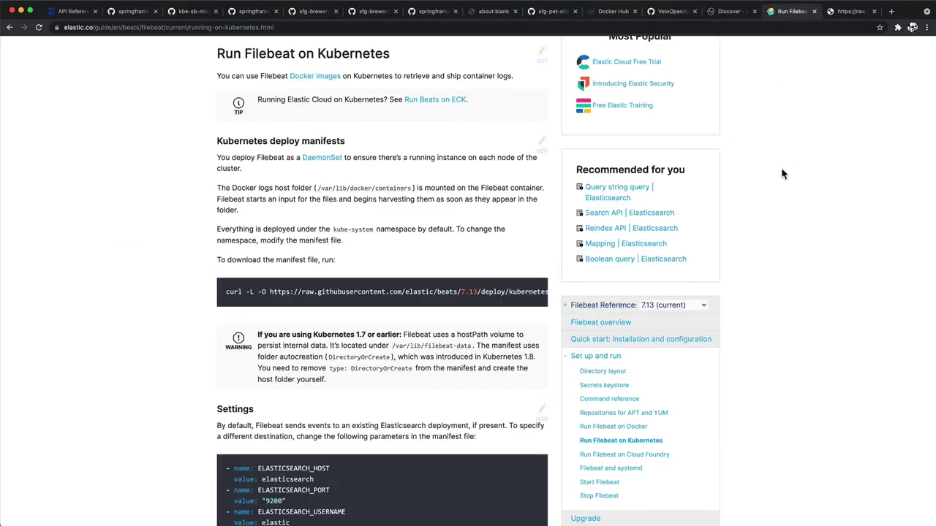
left_click(713, 13)
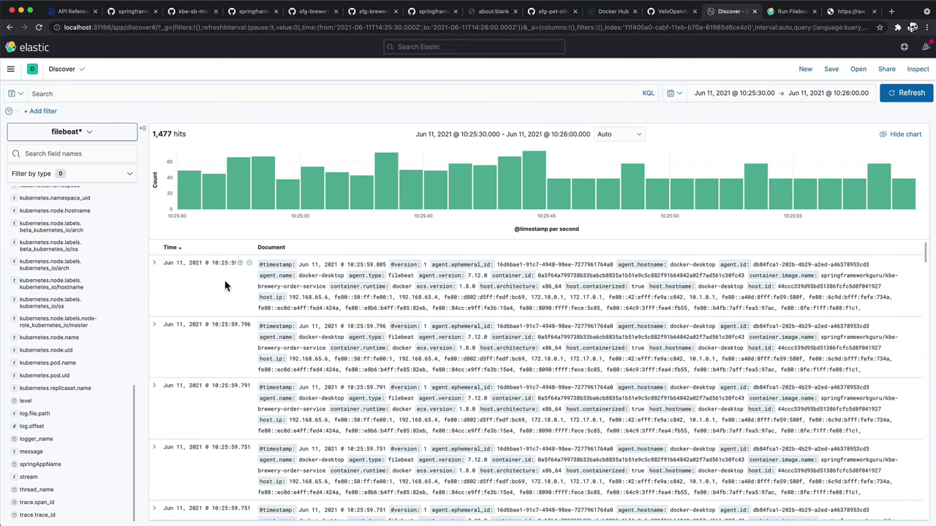
left_click(155, 265)
Scroll through the entry's fields and highlight the message value "Order Found".
scroll(307, 292, "down", 6)
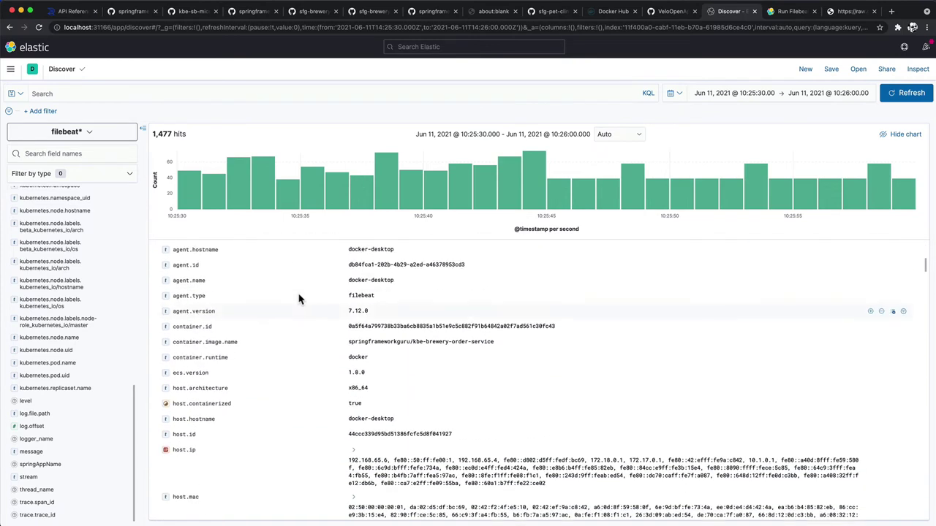
scroll(298, 298, "down", 2)
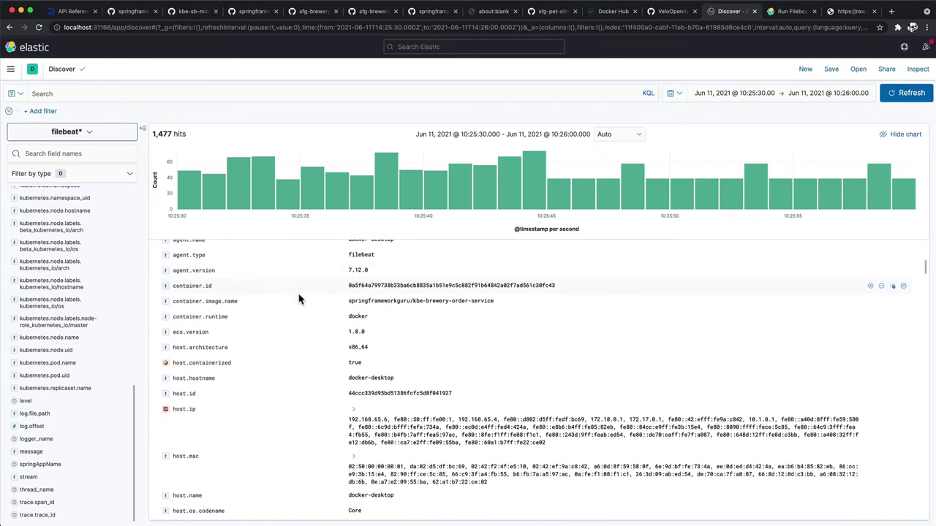
scroll(291, 335, "down", 15)
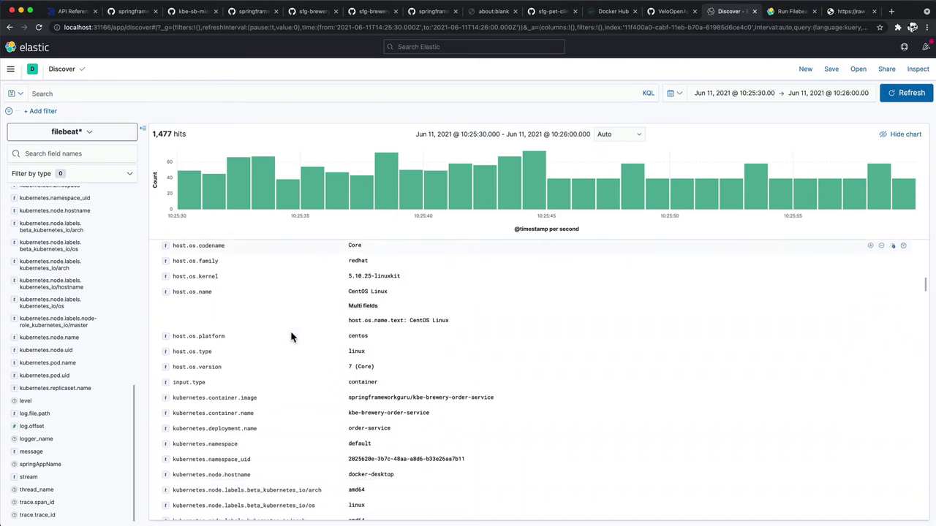
scroll(290, 337, "down", 1)
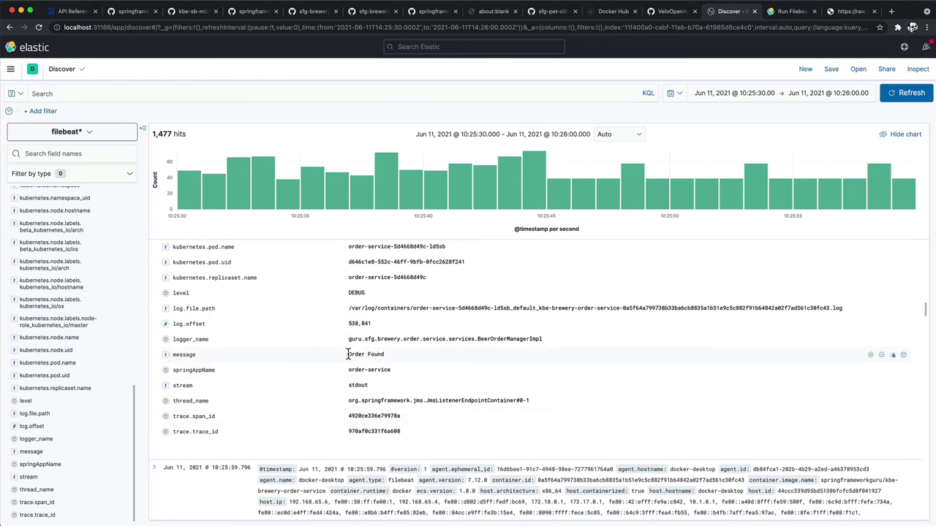
left_click_drag(349, 356, 397, 360)
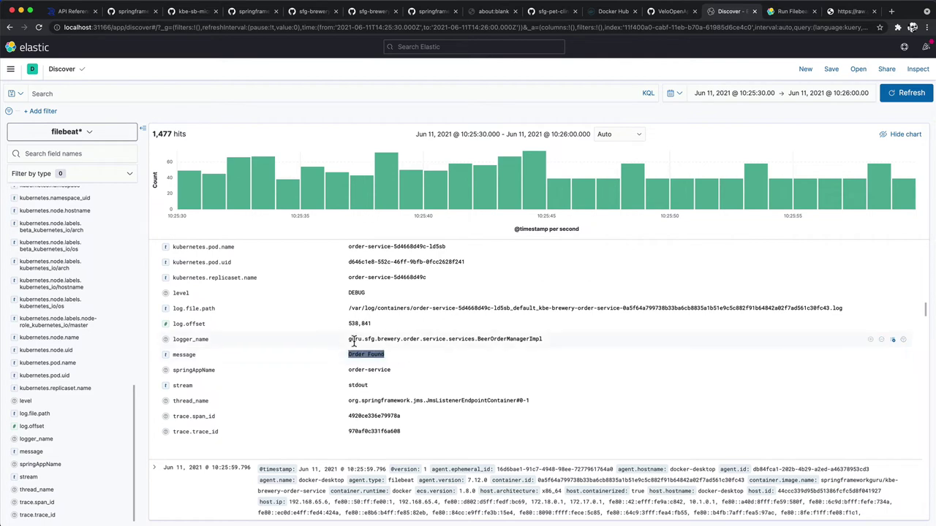
scroll(348, 353, "up", 1)
scroll(354, 351, "up", 2)
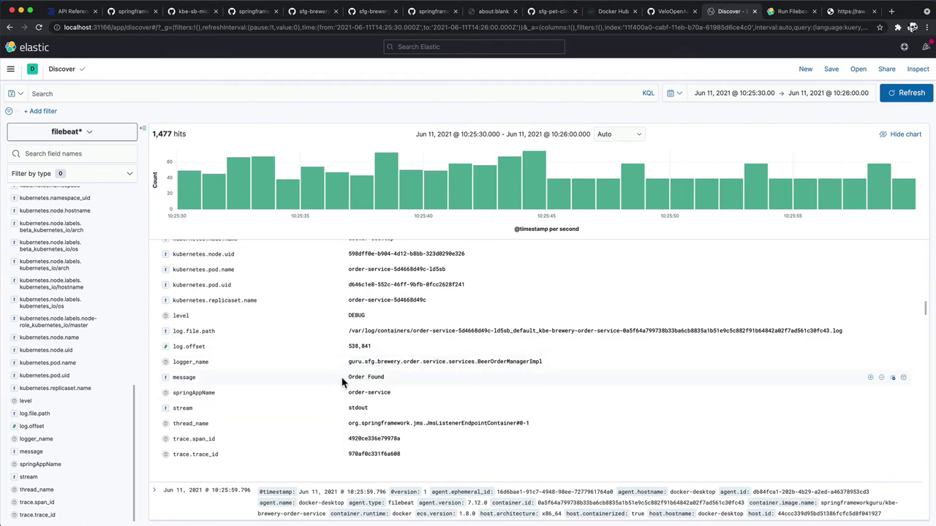
Highlight the entry's trace.span_id and trace.trace_id values, then return to order-service-deployment.yml in IntelliJ IDEA.
left_click_drag(359, 378, 405, 378)
left_click_drag(402, 456, 166, 442)
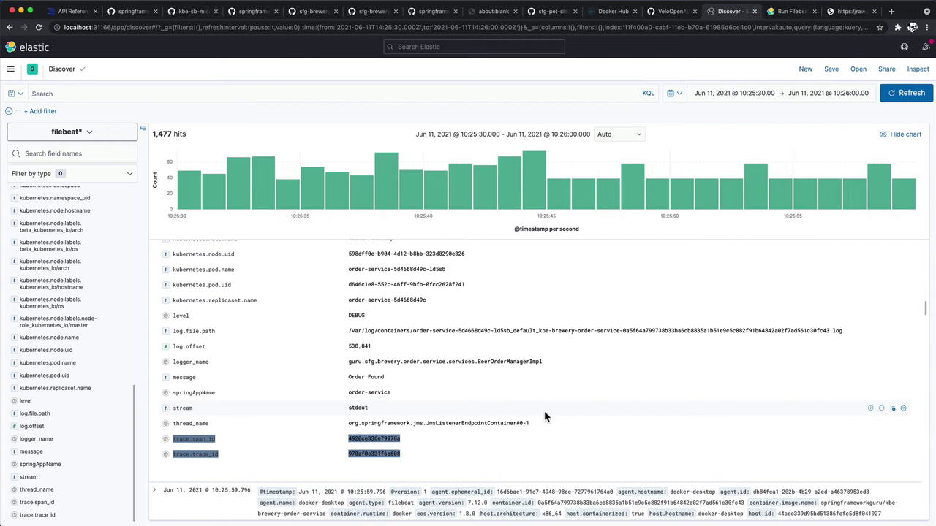
left_click(484, 458)
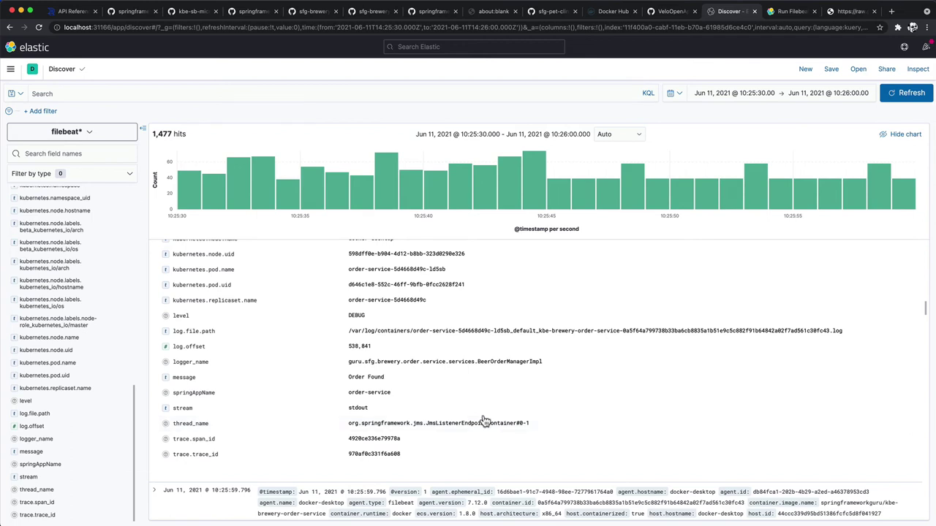
key("super+Tab")
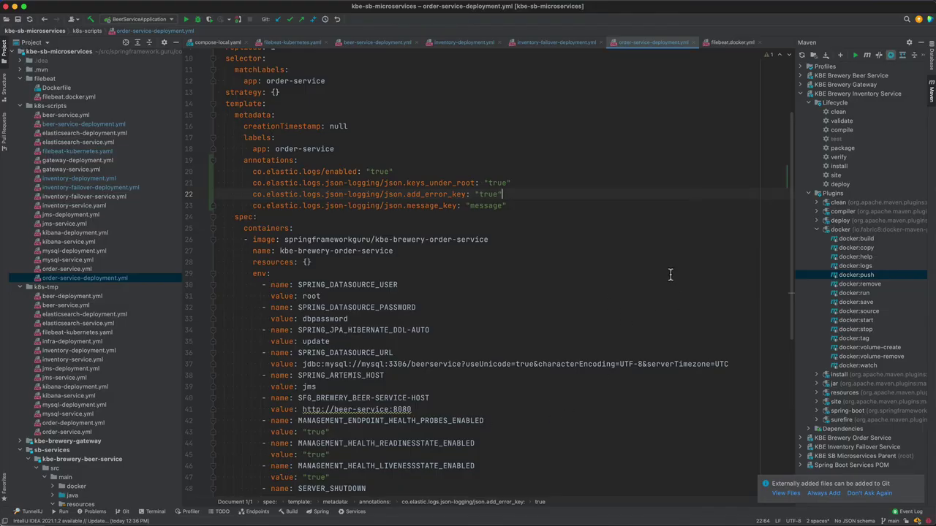
In filebeat-kubernetes.yaml, highlight the autodiscover providers block on lines 12–25.
left_click(666, 273)
scroll(497, 315, "up", 2)
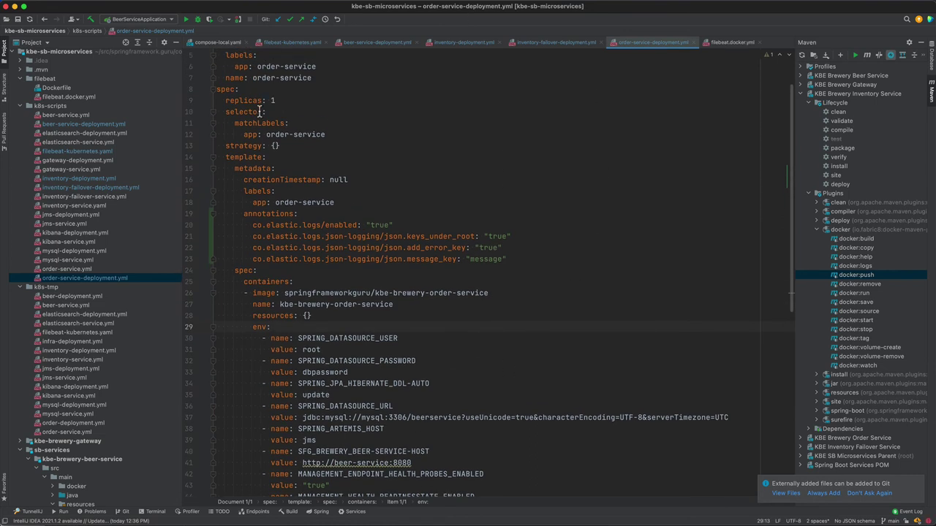
left_click(286, 44)
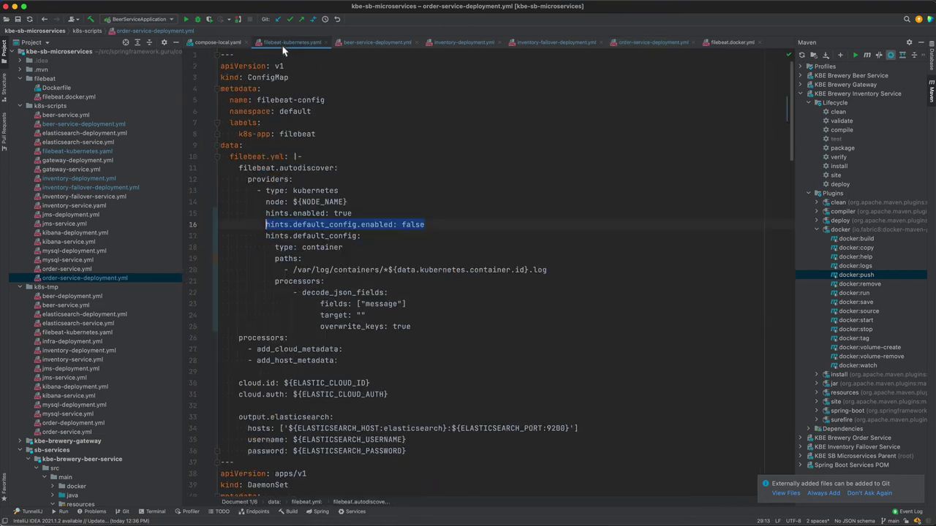
left_click(378, 171)
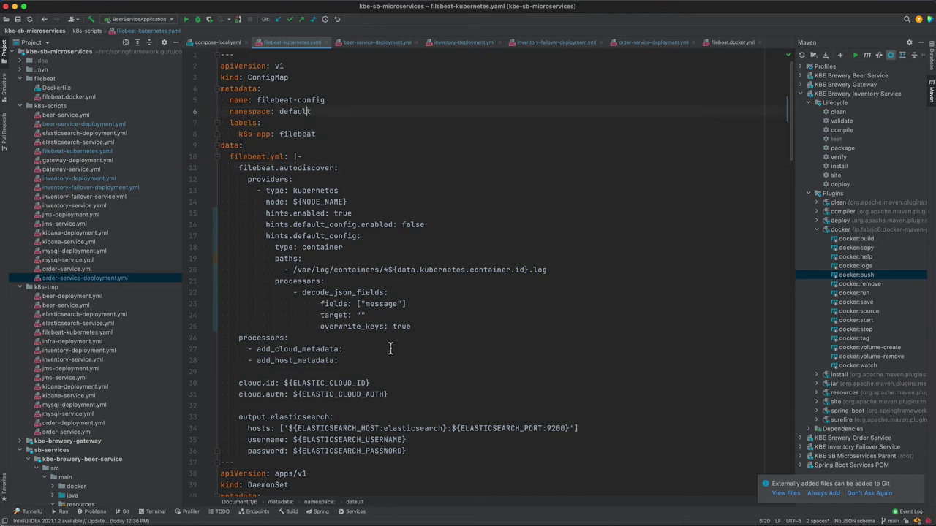
left_click_drag(428, 327, 216, 179)
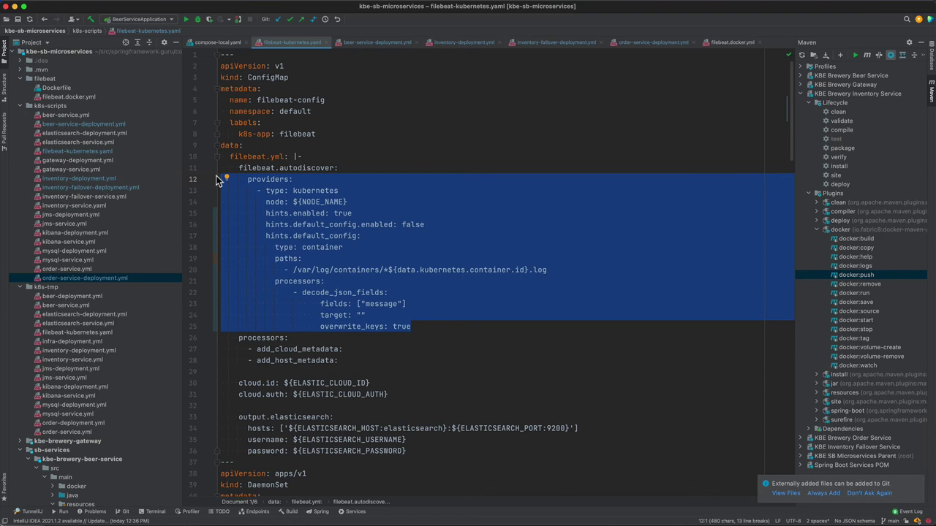
left_click(291, 235)
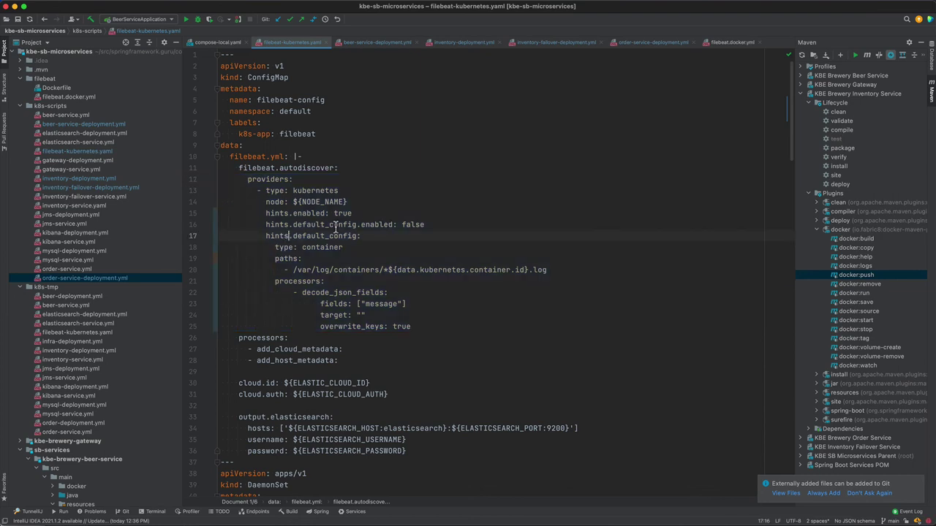
Check hints.enabled: true and hints.default_config.enabled: false, then view beer-service-deployment.yml's co.elastic.logs annotations.
left_click(372, 213)
left_click(432, 224)
left_click(371, 45)
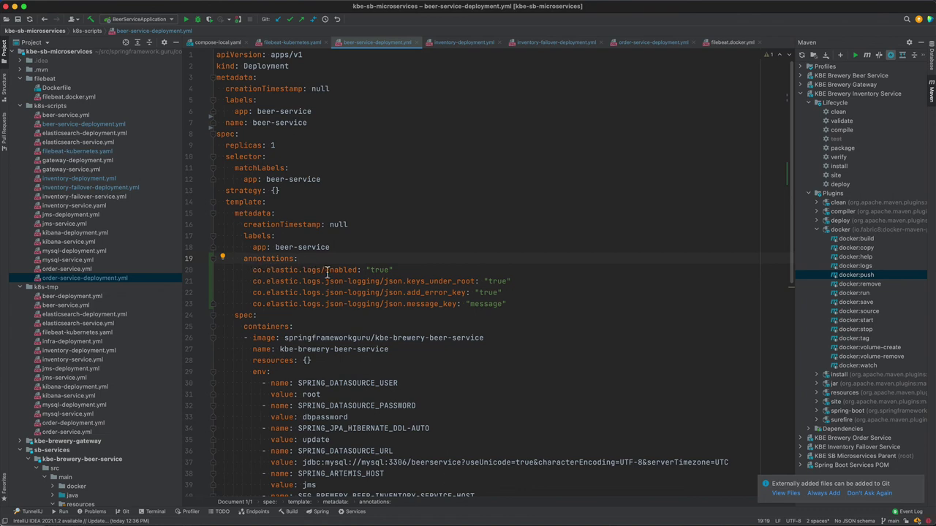
Mark the co.elastic.logs/enabled annotation, then return to the filebeat-kubernetes.yaml hints config.
left_click(415, 272)
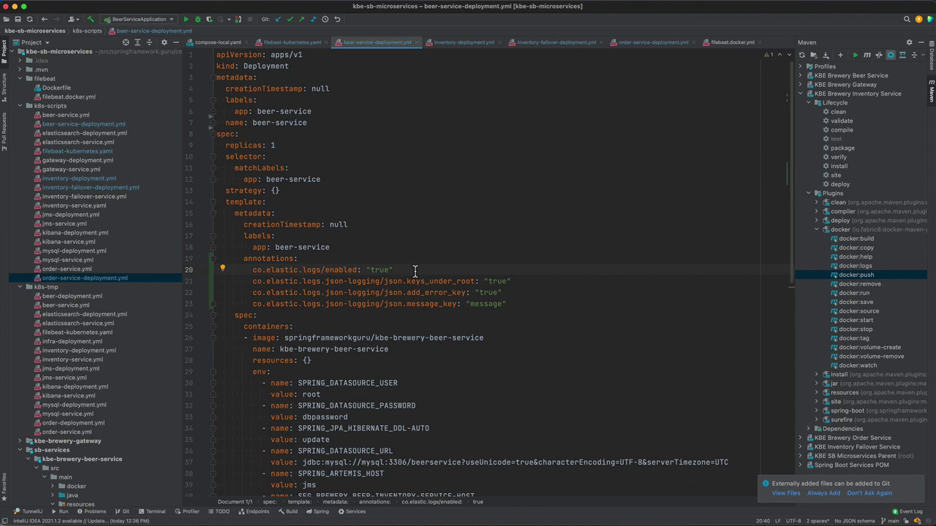
left_click(289, 45)
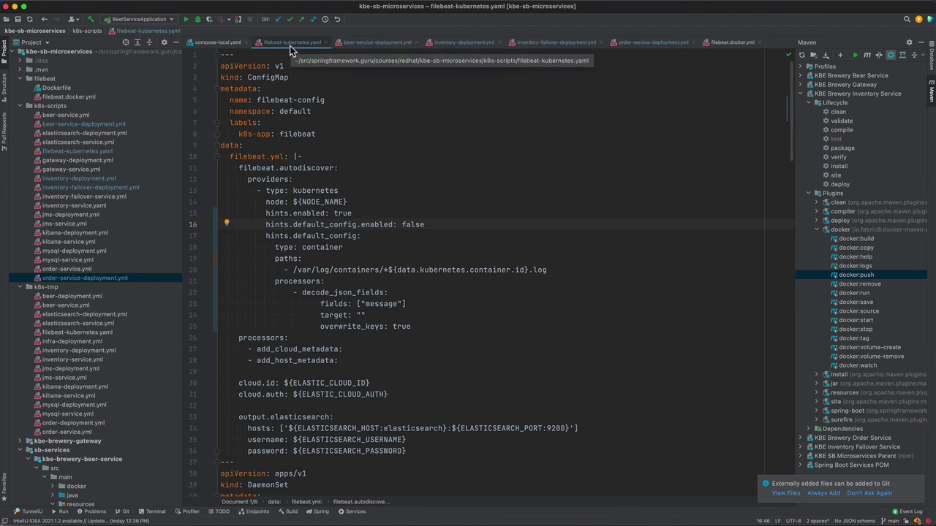